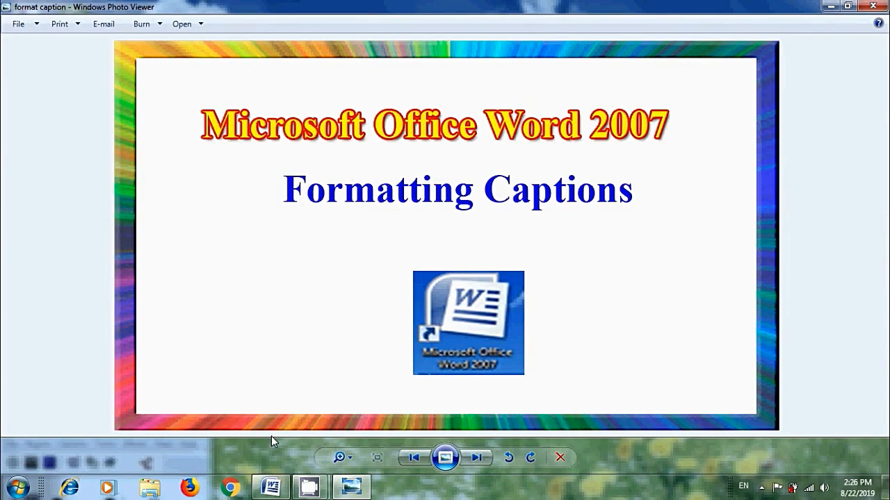
Step: Delete the 'Figure 3 - Meghana' caption from below the second photo
click(272, 487)
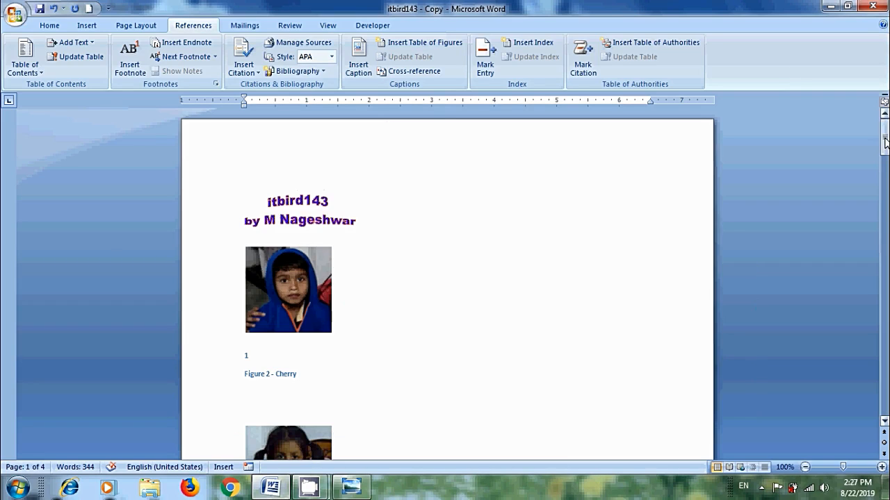
mouse_move(883, 136)
mouse_down()
mouse_move(884, 171)
mouse_move(883, 132)
mouse_up()
mouse_move(883, 132)
mouse_down()
mouse_move(885, 171)
mouse_move(884, 132)
mouse_move(884, 149)
mouse_up()
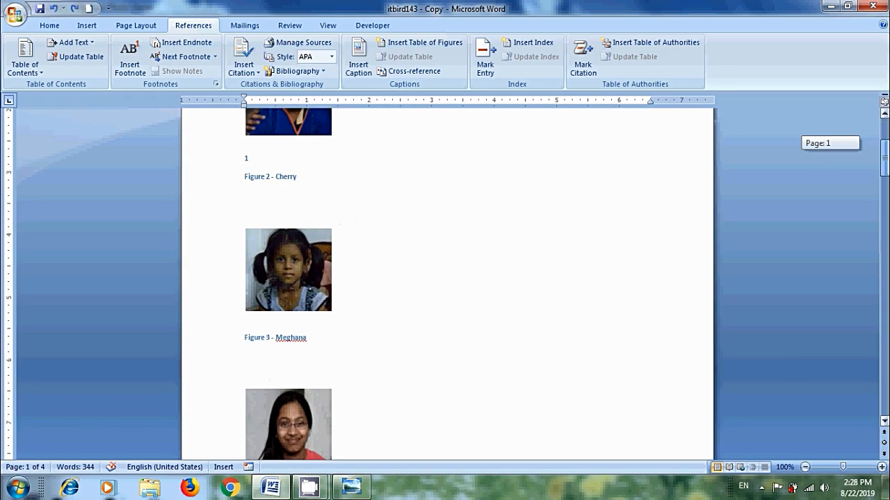
drag(244, 337, 303, 338)
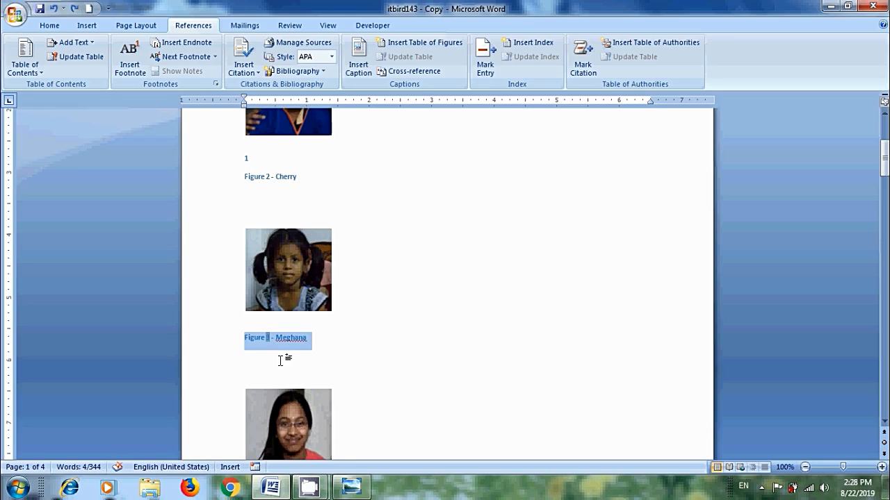
key(Delete)
drag(884, 157, 885, 180)
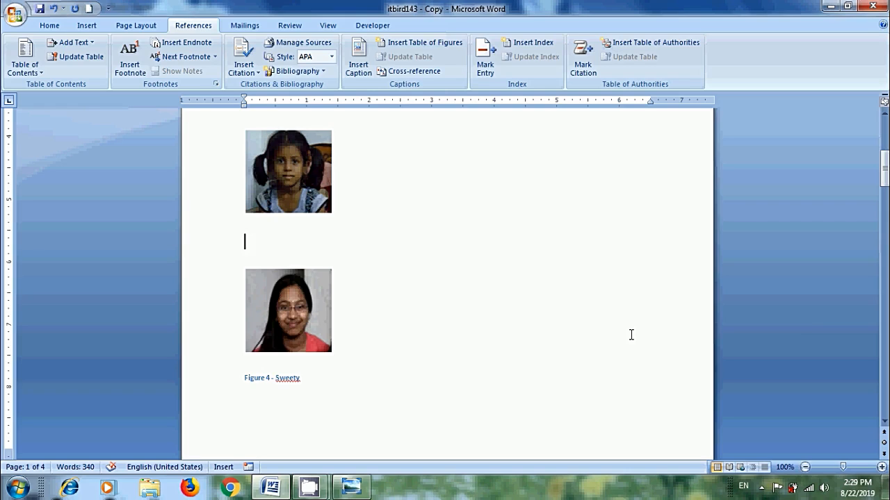
Step: Update all fields in the document so the Cherry caption renumbers to Figure 2
key(ctrl+a)
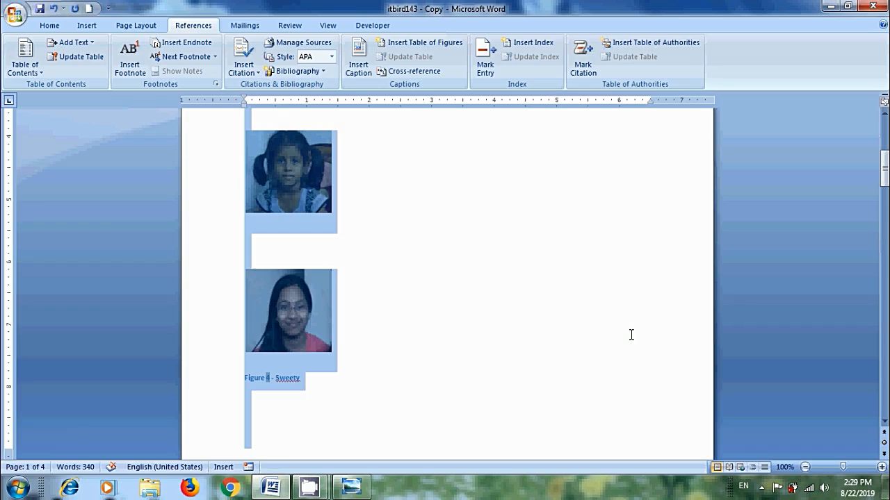
right_click(456, 258)
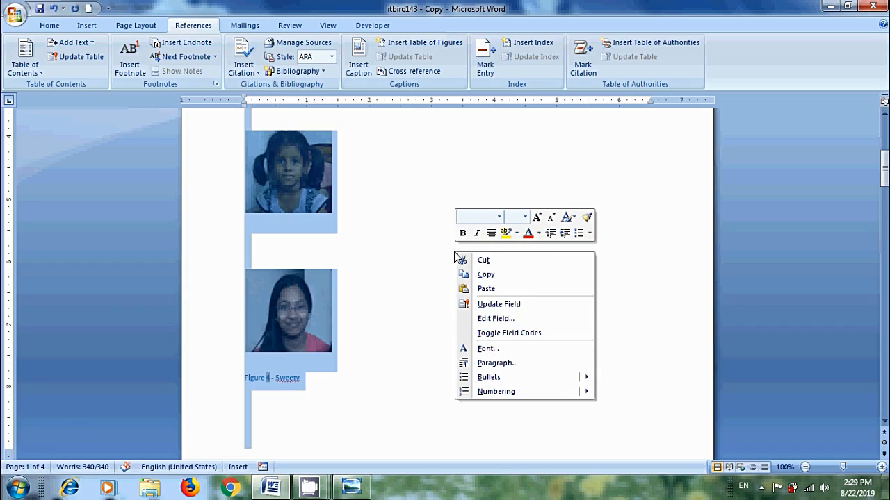
click(499, 304)
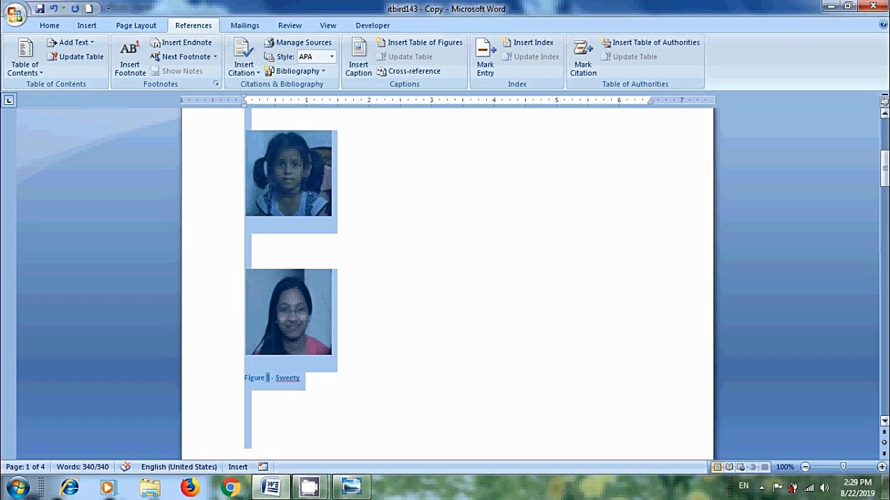
drag(884, 170, 884, 156)
Step: Delete the stray '1' line left above the pictures
click(255, 202)
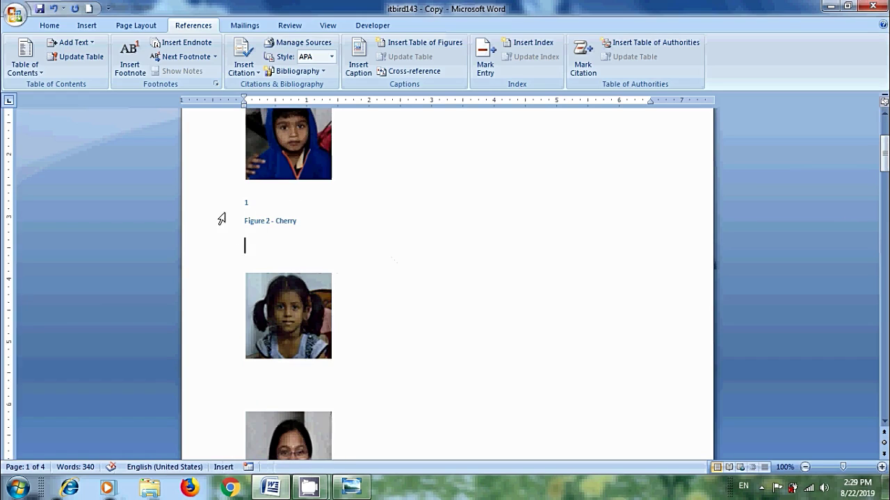
double_click(256, 202)
key(Delete)
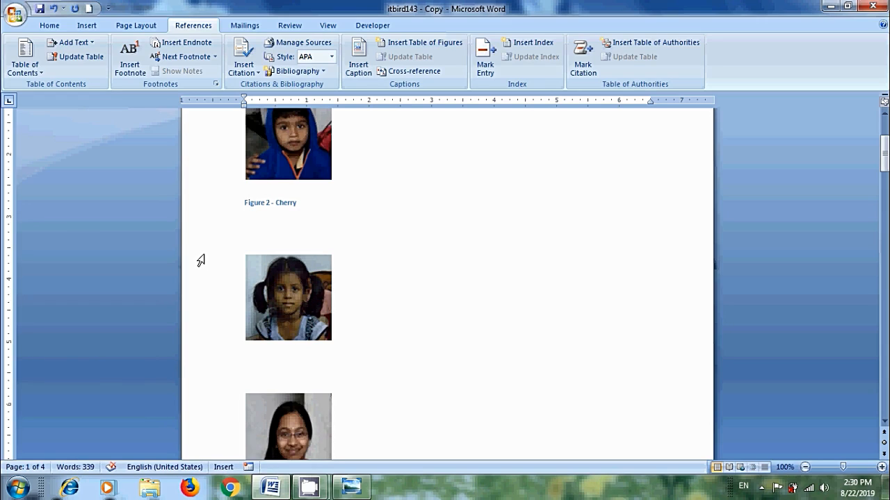
Step: Update all fields again so the caption reads Figure 1 - Cherry
key(ctrl+a)
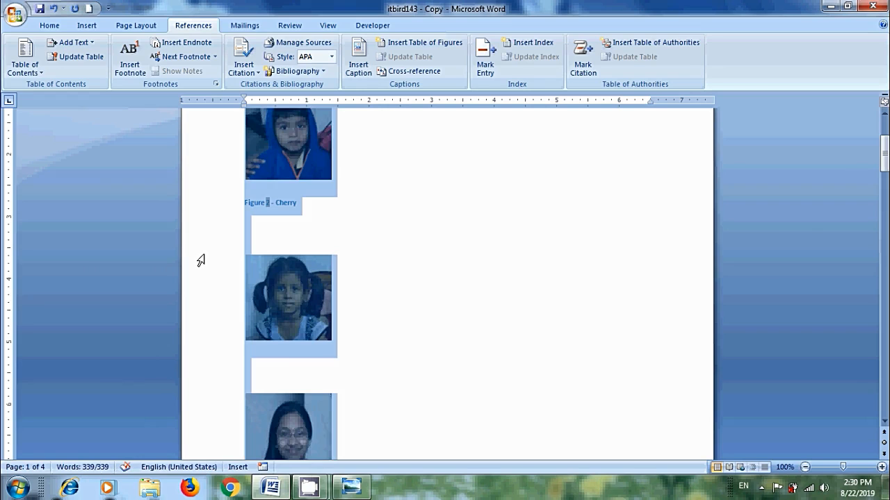
right_click(369, 276)
click(407, 319)
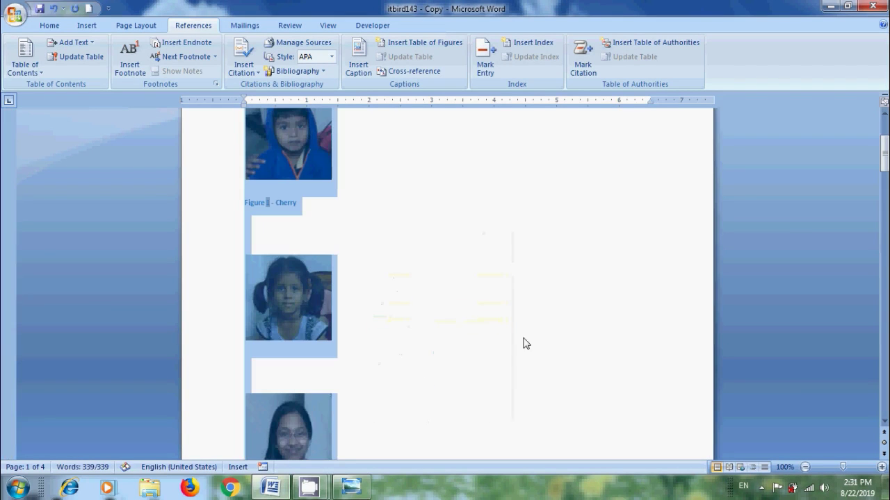
Step: Bring up the Modify Style dialog for the Caption style from the Styles gallery
click(495, 404)
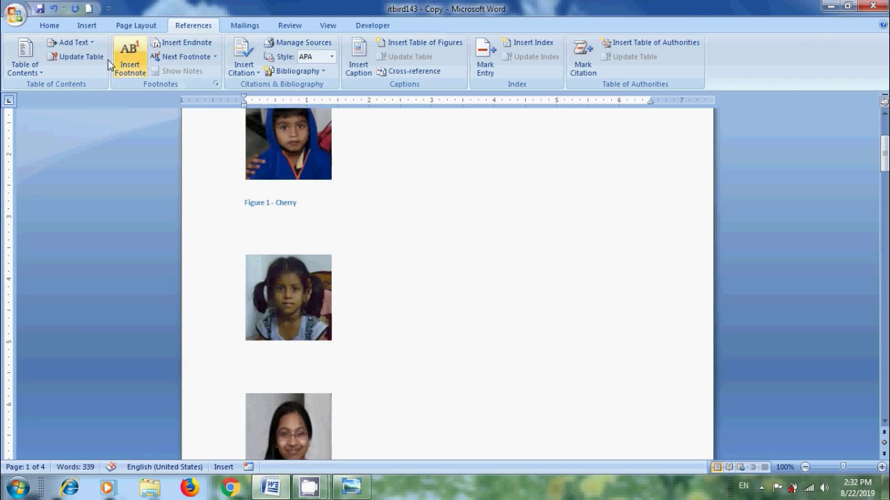
click(49, 25)
click(798, 69)
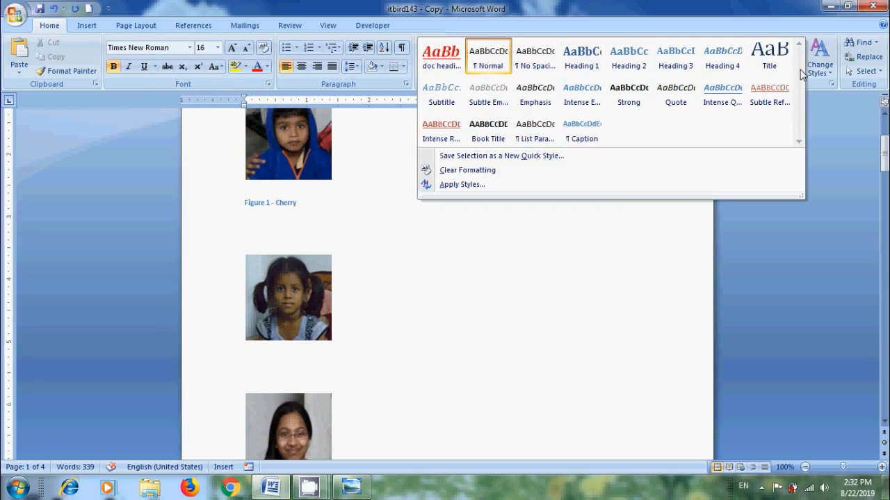
right_click(598, 138)
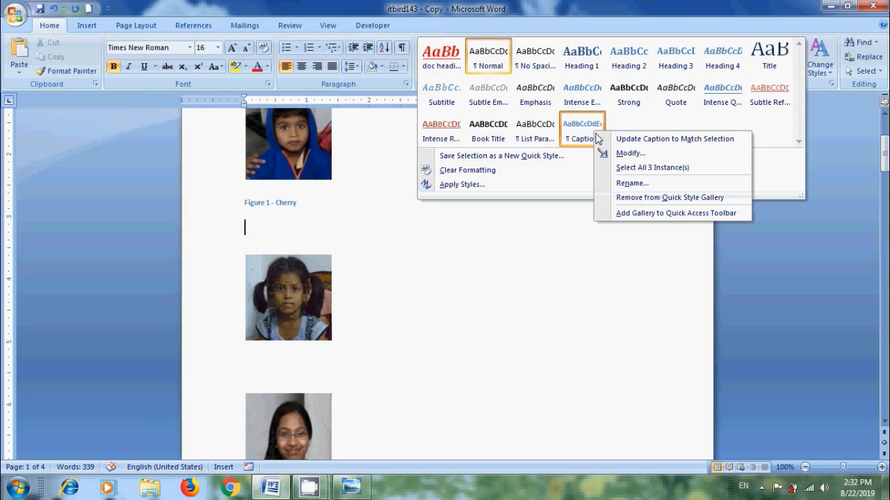
click(630, 152)
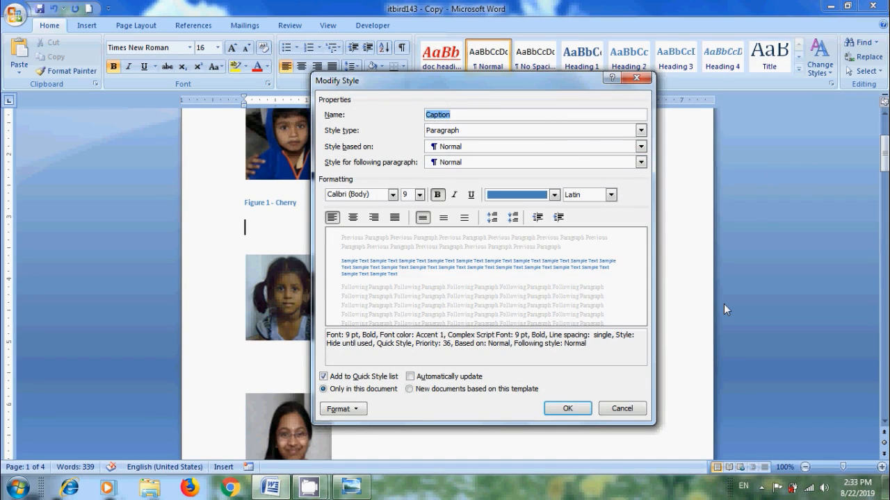
Step: Set the Caption style to Times New Roman 14 pt, italic, underlined, orange
click(393, 194)
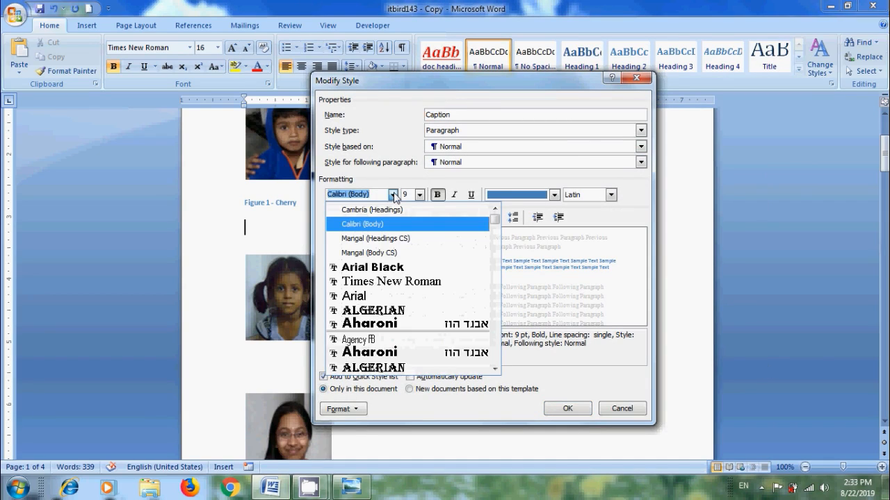
click(391, 281)
click(419, 195)
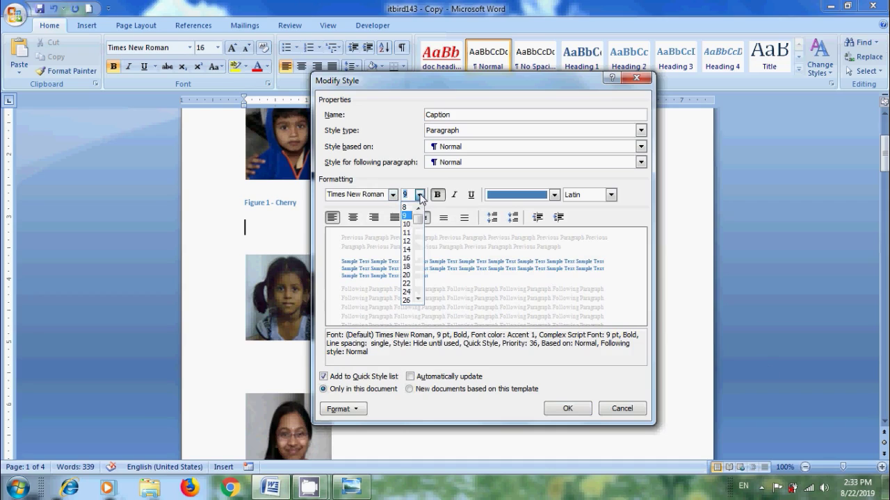
click(407, 249)
click(455, 195)
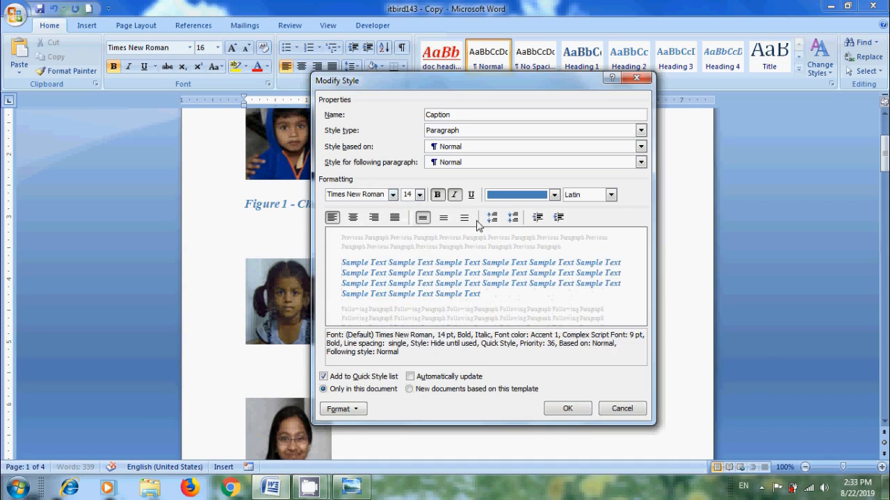
click(470, 195)
click(554, 194)
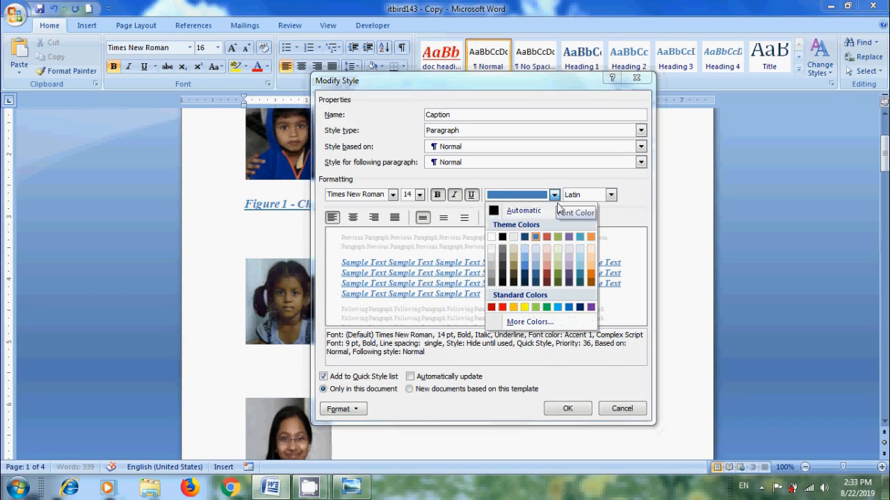
click(591, 272)
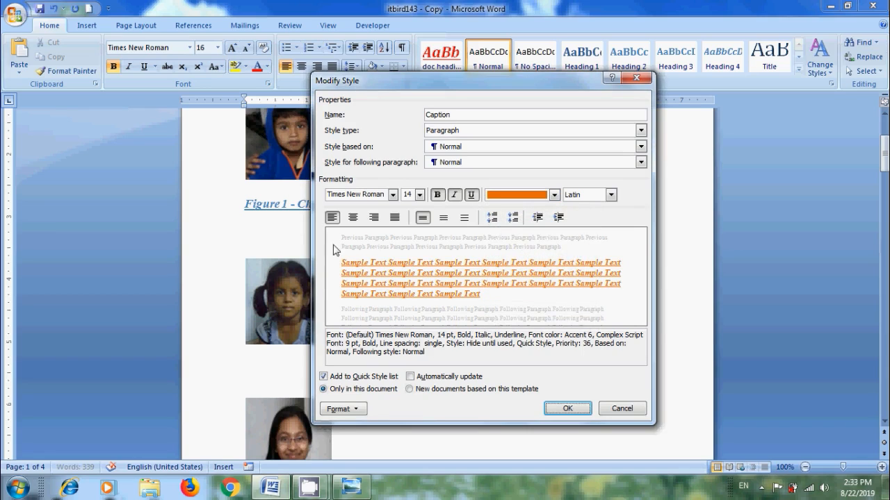
Step: Go to the detailed Font settings from the Format menu
click(343, 409)
click(369, 295)
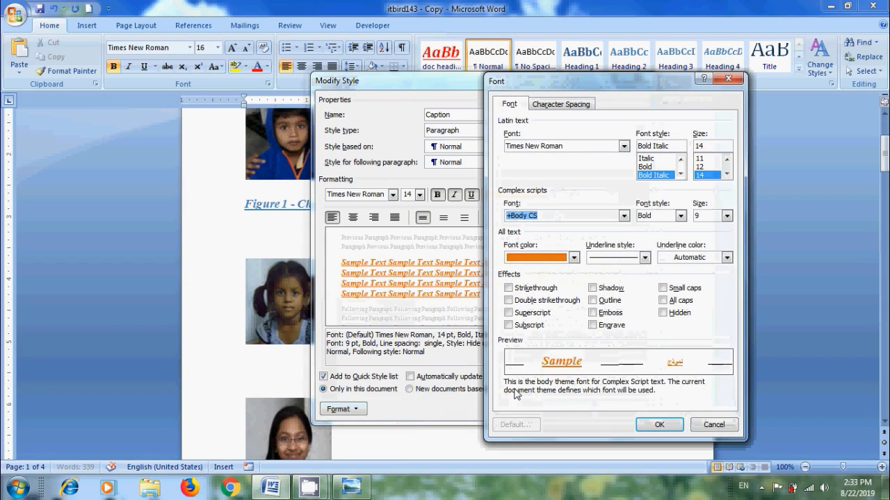
Step: Cancel the Font dialog without further changes
click(713, 424)
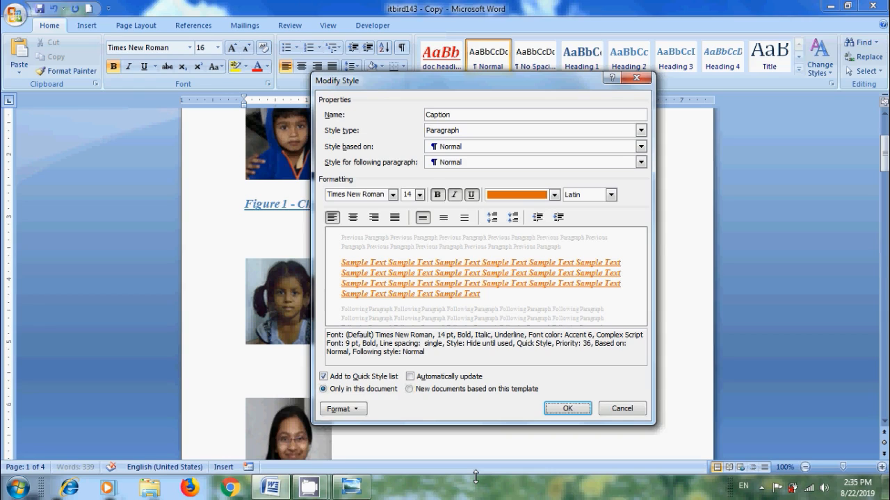
Step: Confirm the Caption style changes and switch to the Formatting Captions title slide
click(568, 409)
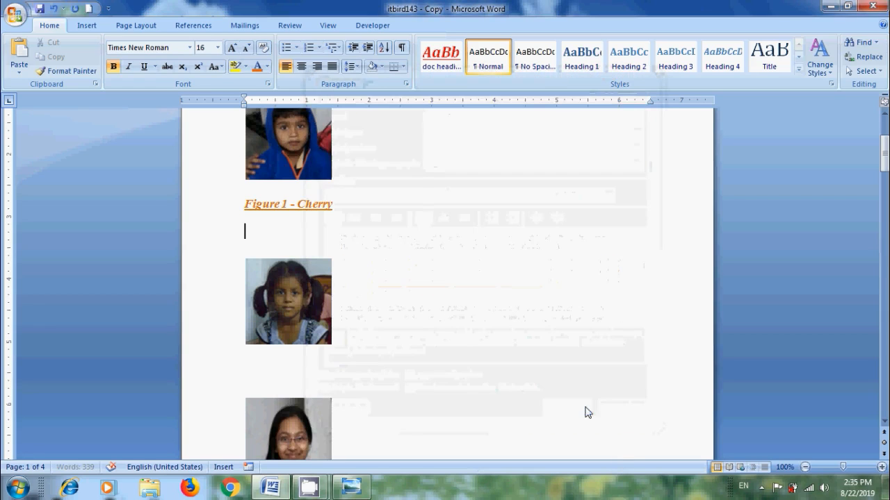
click(351, 487)
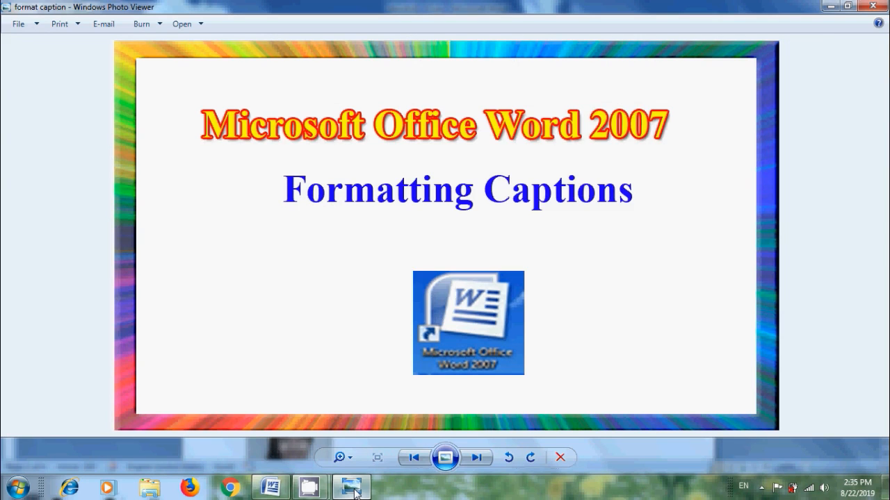
Step: Close Windows Photo Viewer, leaving the Word document visible
click(829, 7)
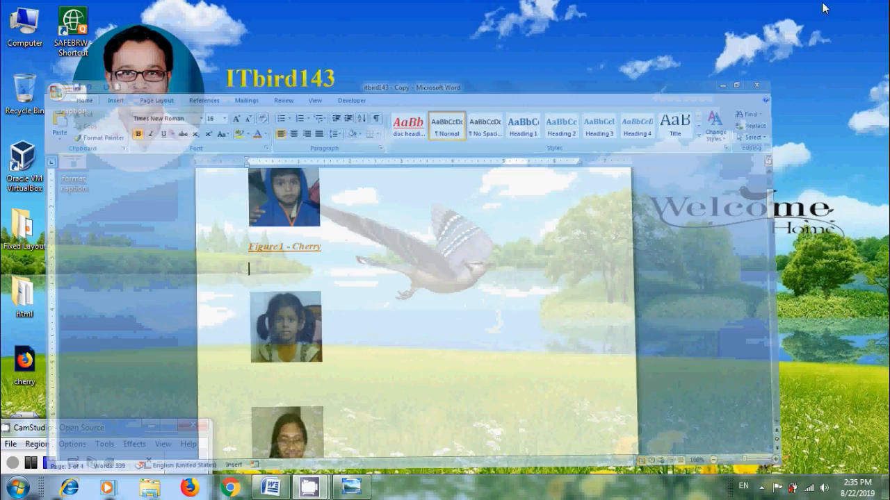